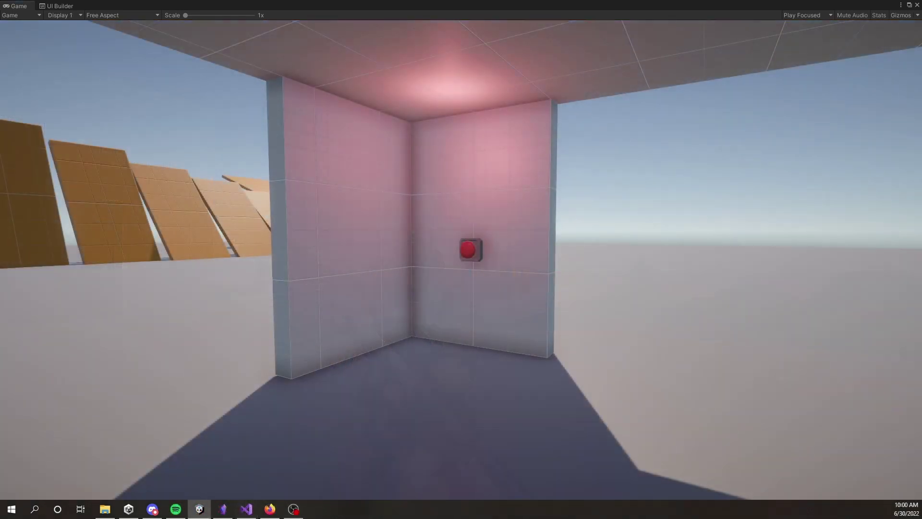
Walk up to the red button on the pink wall and press it to turn the walls green.
key("w")
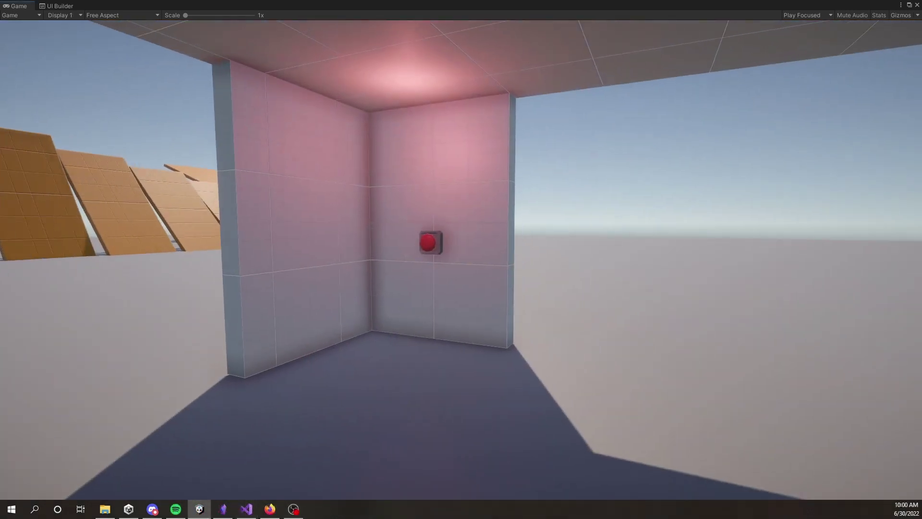
key("e")
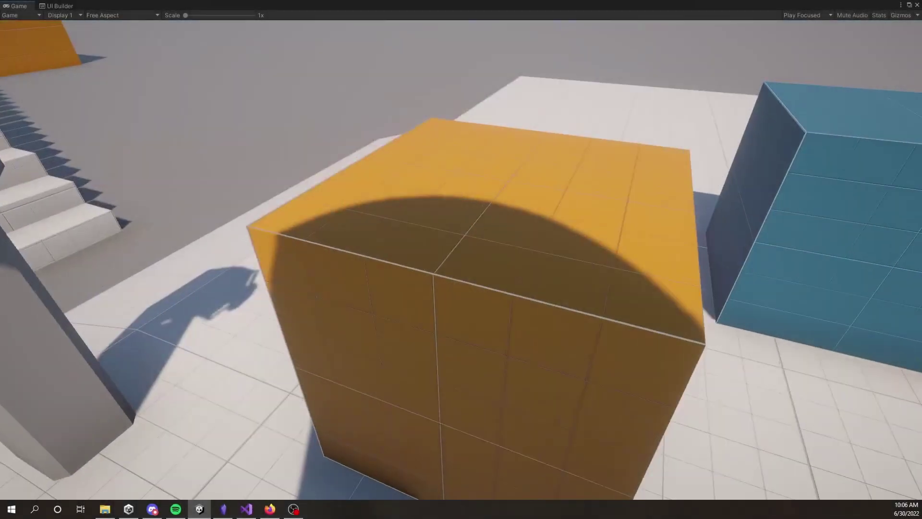
Open the inventory screen showing equipment slots, storage grids and the banana item.
key("Tab")
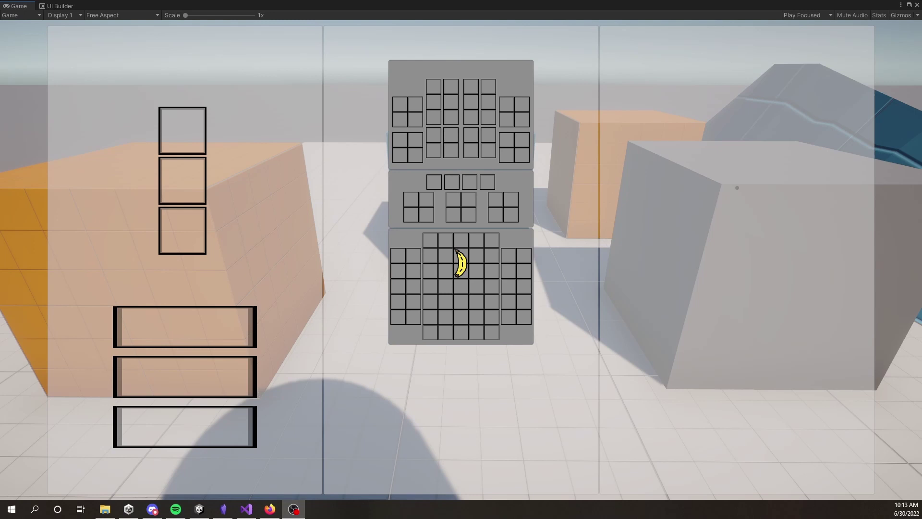
Drag the banana out of the inventory grid to drop it into the world.
left_click(479, 286)
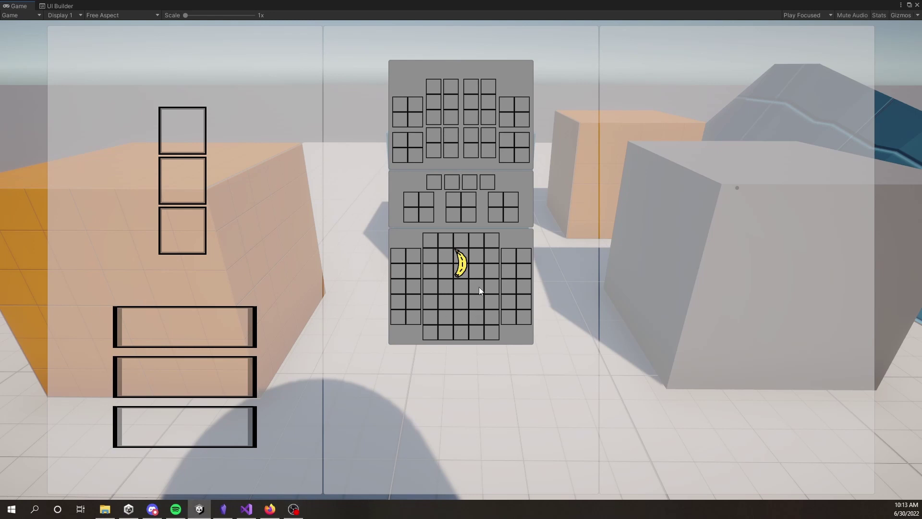
left_click_drag(460, 267, 458, 385)
key("Tab")
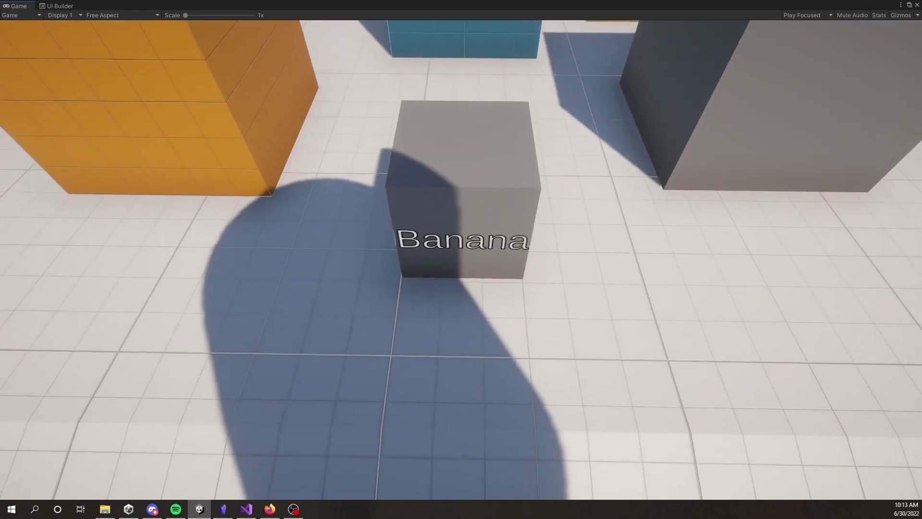
Pick the Banana cube back up and reposition it within the inventory grid.
key("d")
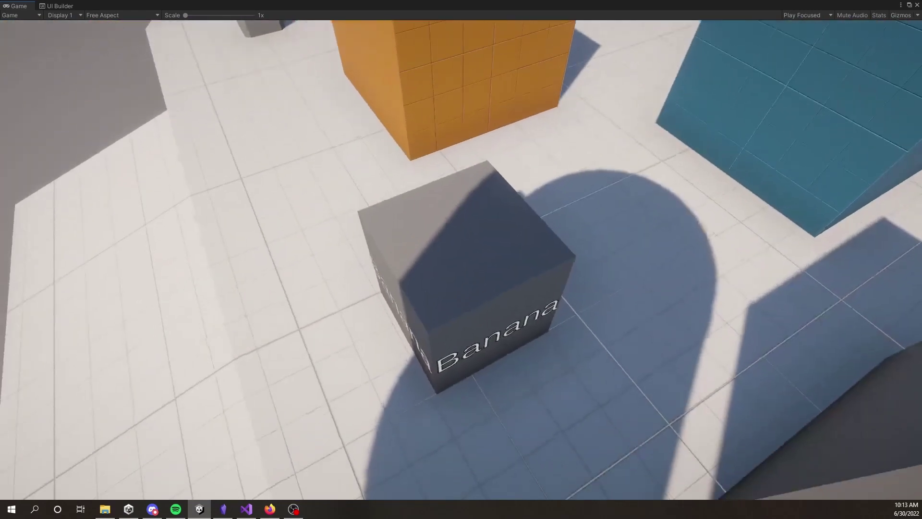
key("e")
key("Tab")
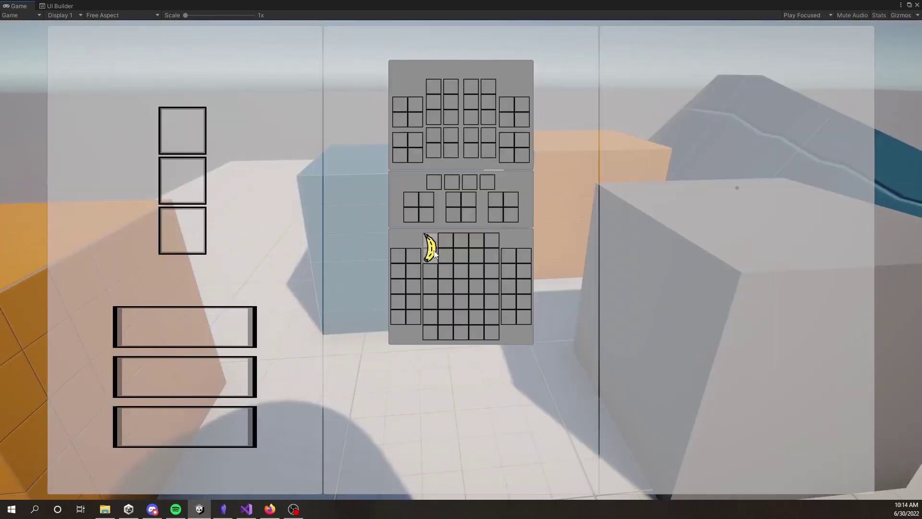
left_click_drag(434, 253, 464, 251)
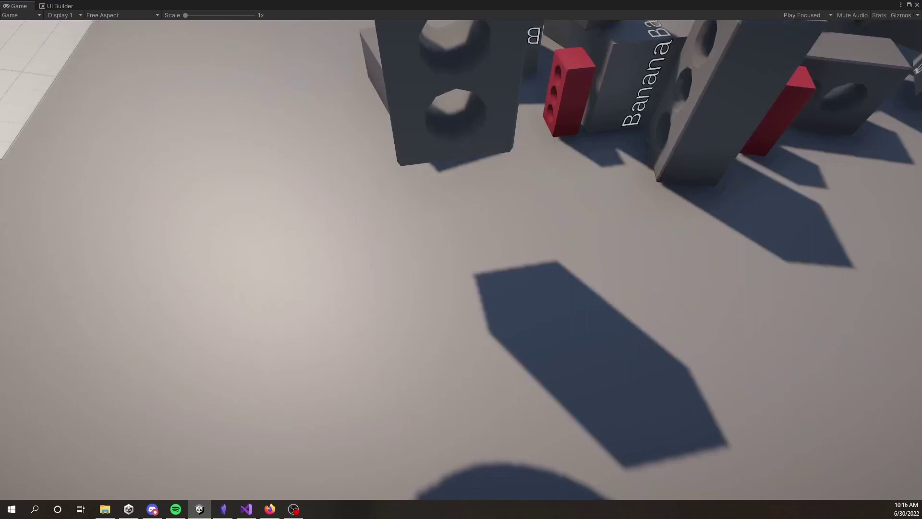
key("Tab")
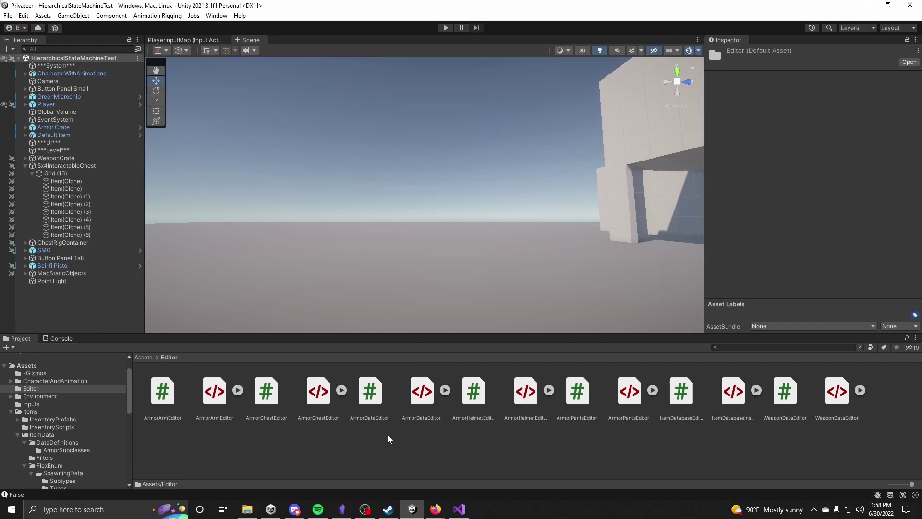
Create a UI Toolkit Editor Window named SomeEditor with USS unchecked, then move the new window up.
right_click(387, 434)
mouse_move(449, 188)
mouse_move(600, 500)
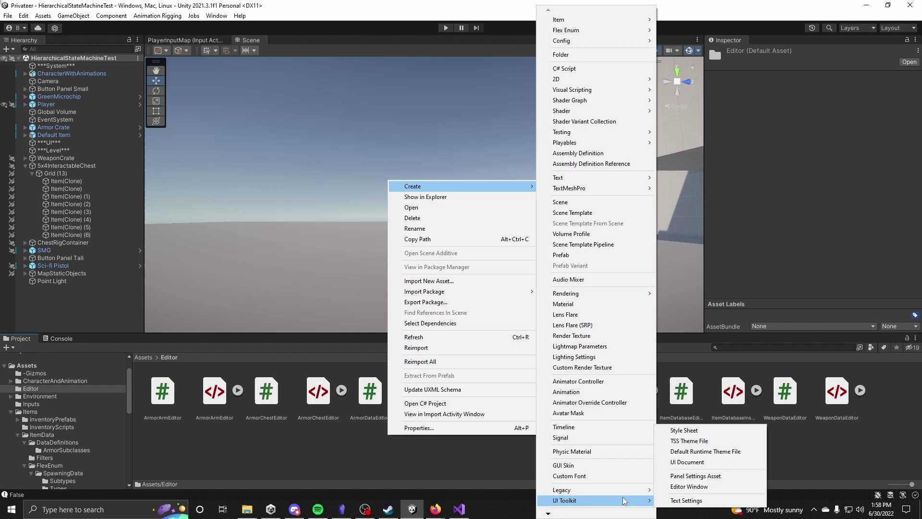
left_click(715, 486)
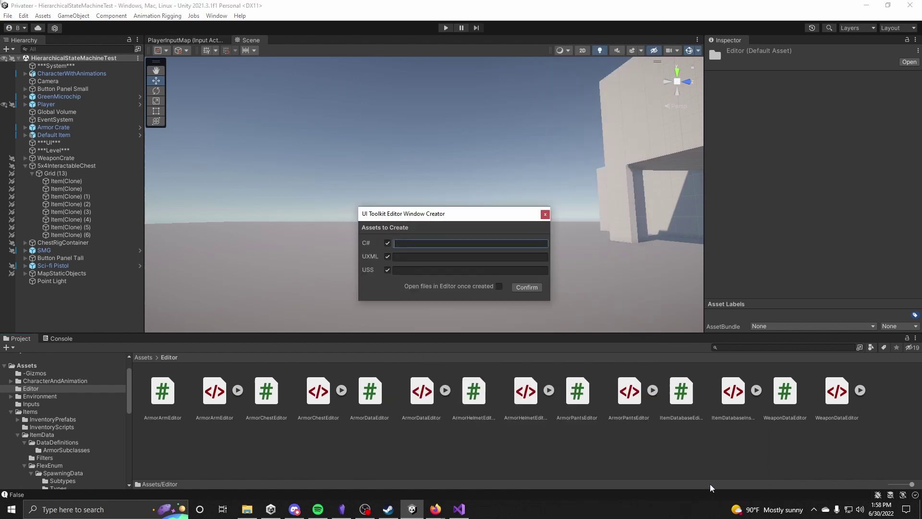
type("SomeEditor")
left_click(386, 270)
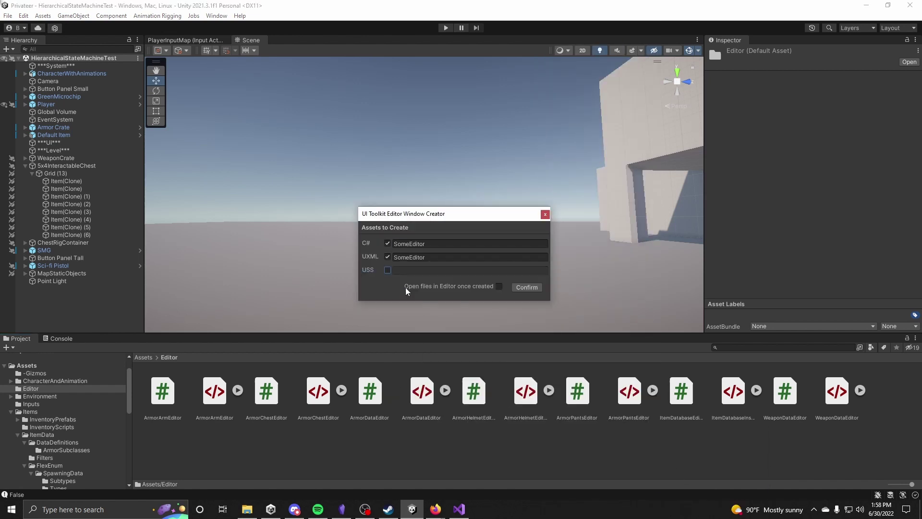
left_click(525, 288)
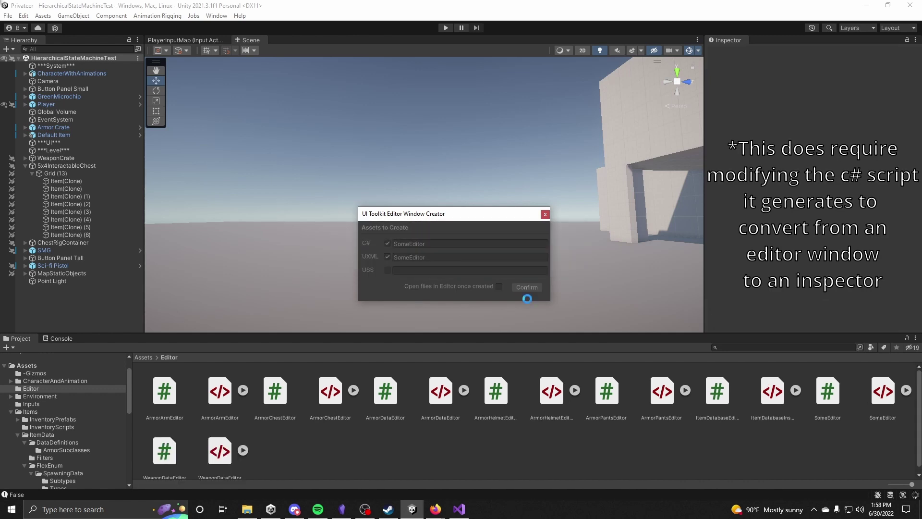
left_click_drag(543, 233, 450, 84)
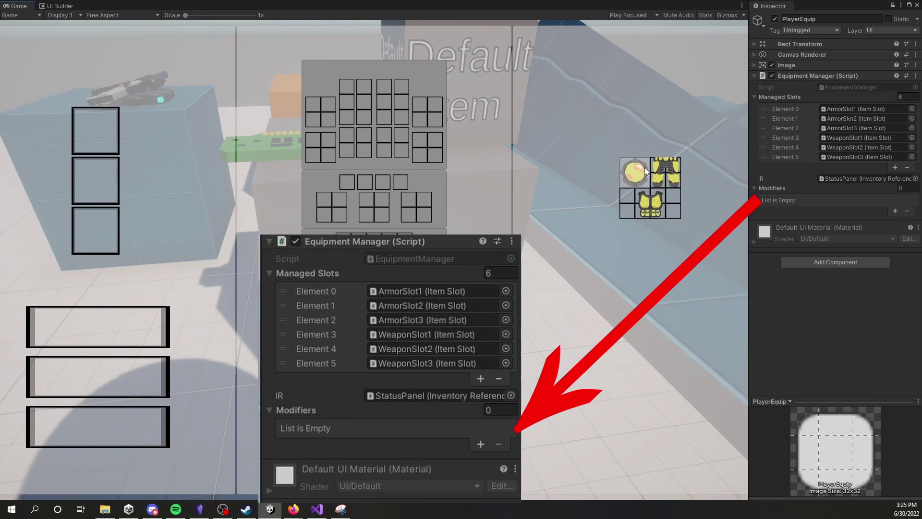
Drag the round chip and the pants into armor slots, then pick up the chest armor.
left_click_drag(625, 169, 100, 129)
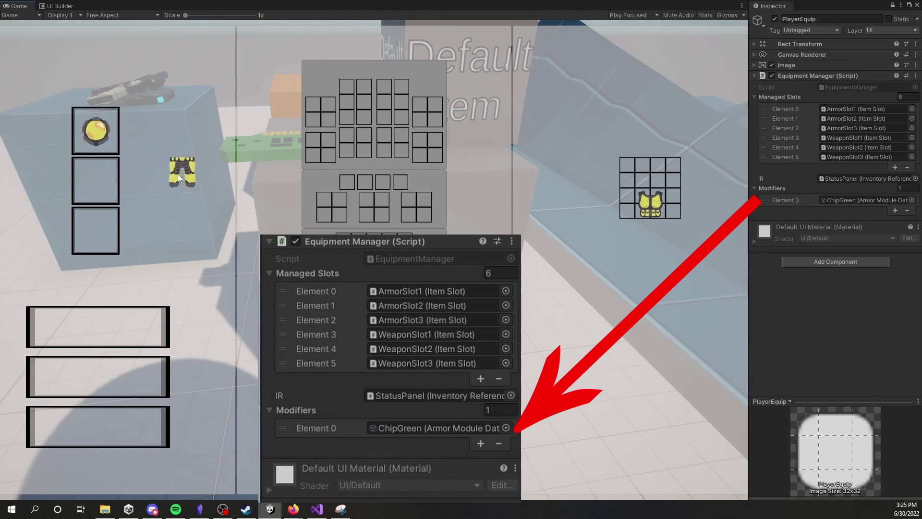
left_click_drag(177, 173, 98, 229)
left_click_drag(649, 203, 96, 181)
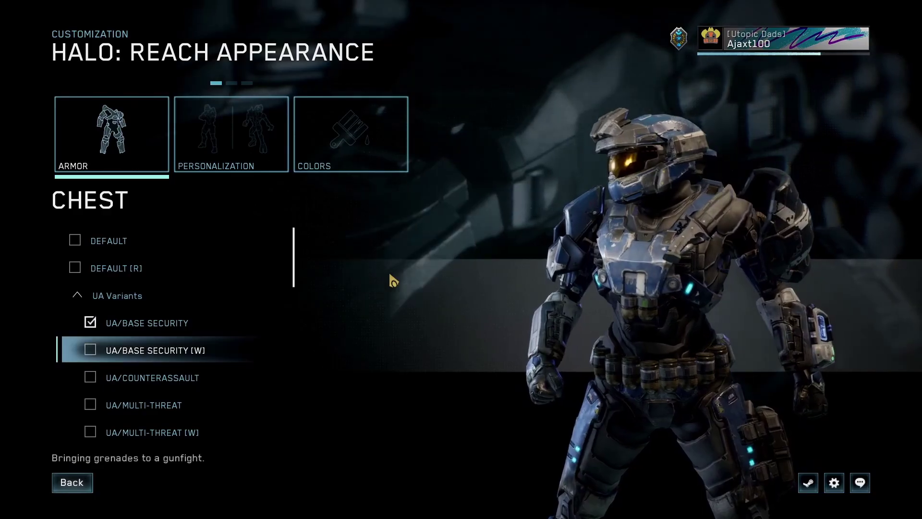
Step through chest variants to UA/ODST, wrist pieces to TACTICAL/UGPS, and utility pieces to UA/NxRA.
key("Down")
key("Down")
key("Down")
key("Down")
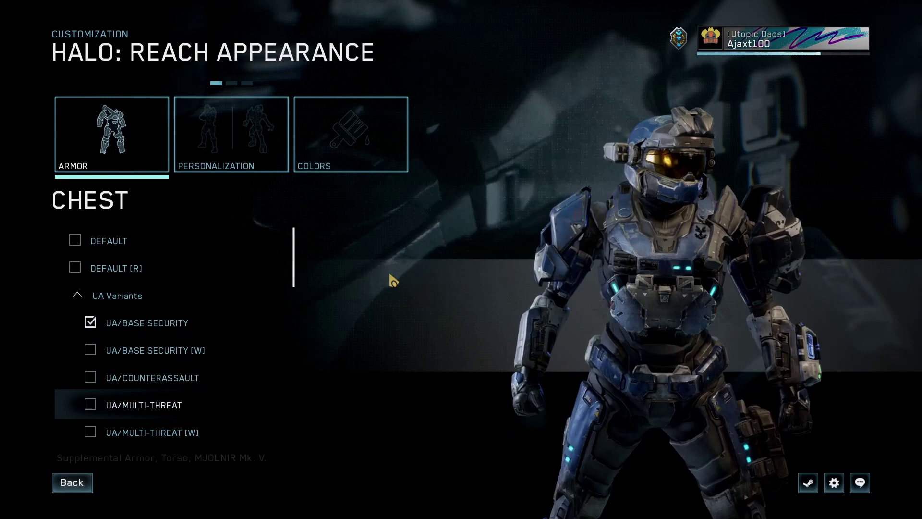
key("Down")
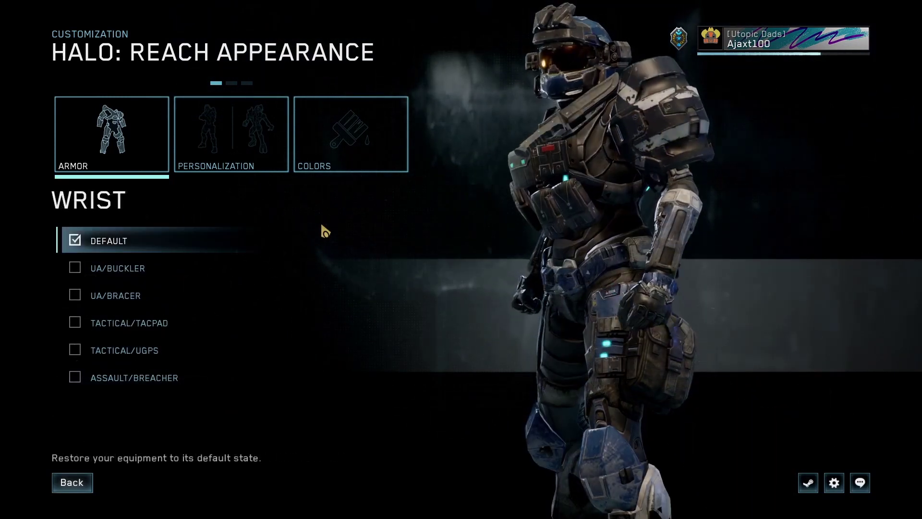
key("Down")
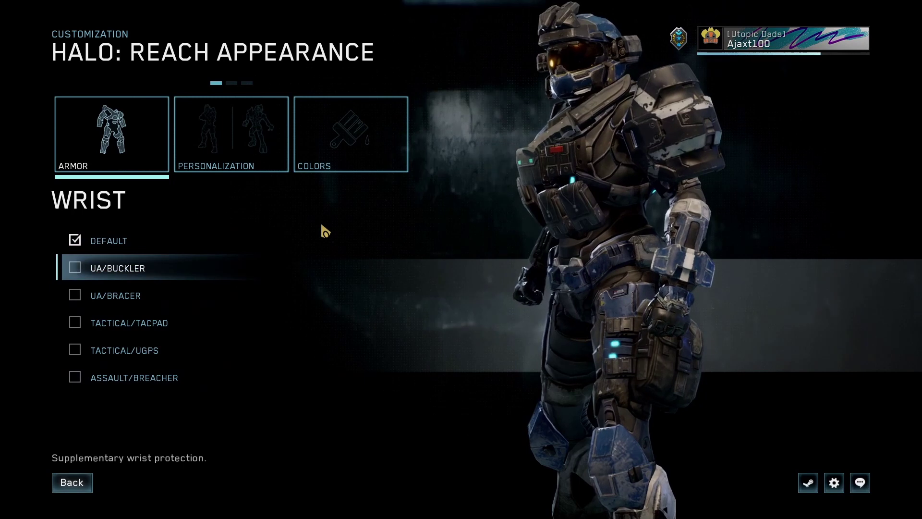
key("Down")
key("Down")
key("Down")
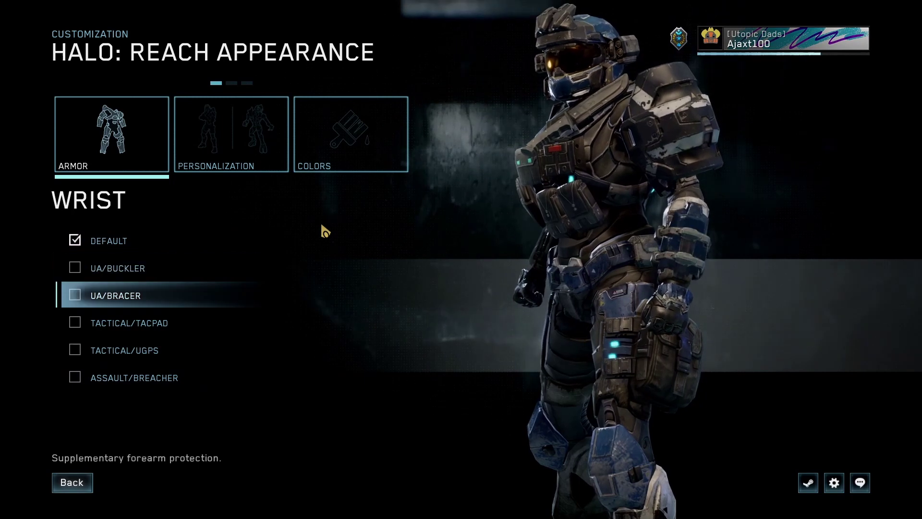
key("Down")
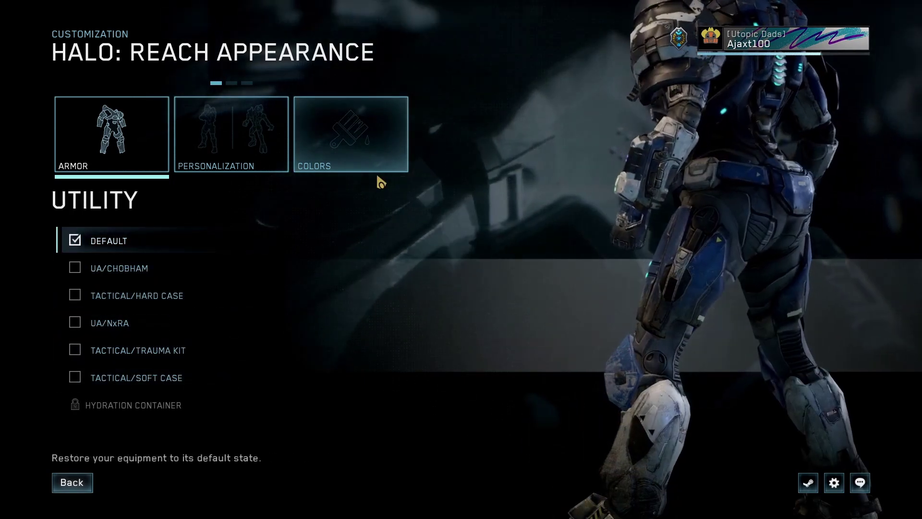
key("Down")
key("Down")
key("Down")
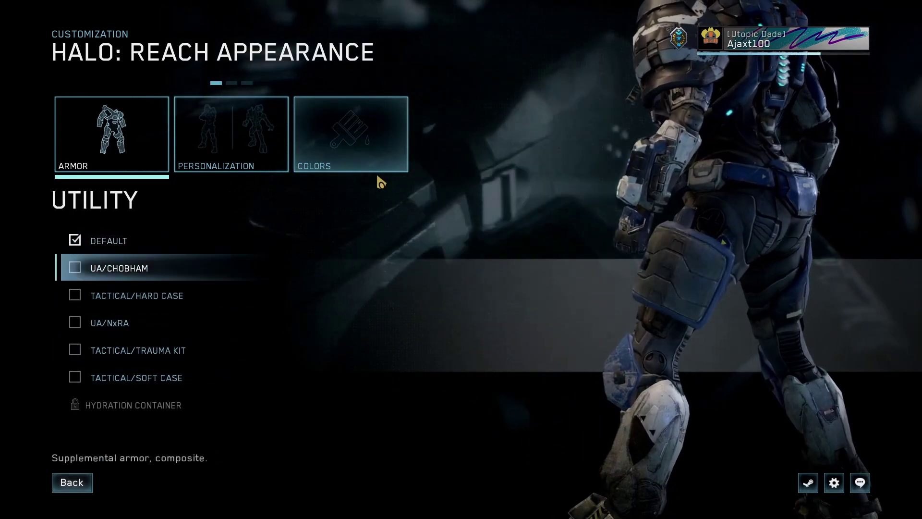
key("Down")
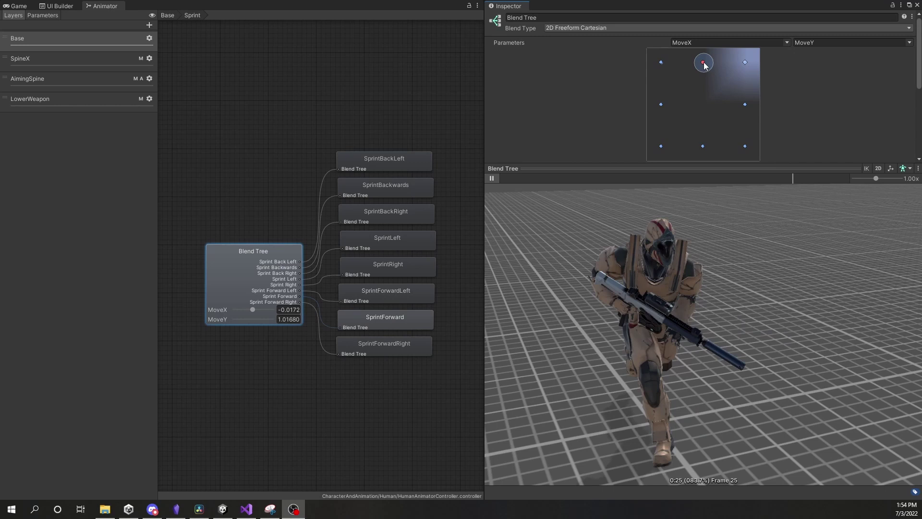
Drag the blend marker to the forward-left sprint sample (MoveX -1.0972, MoveY 0.9134).
mouse_move(704, 67)
left_mouse_down()
mouse_move(684, 60)
mouse_move(658, 70)
mouse_move(661, 150)
mouse_move(745, 148)
left_mouse_up()
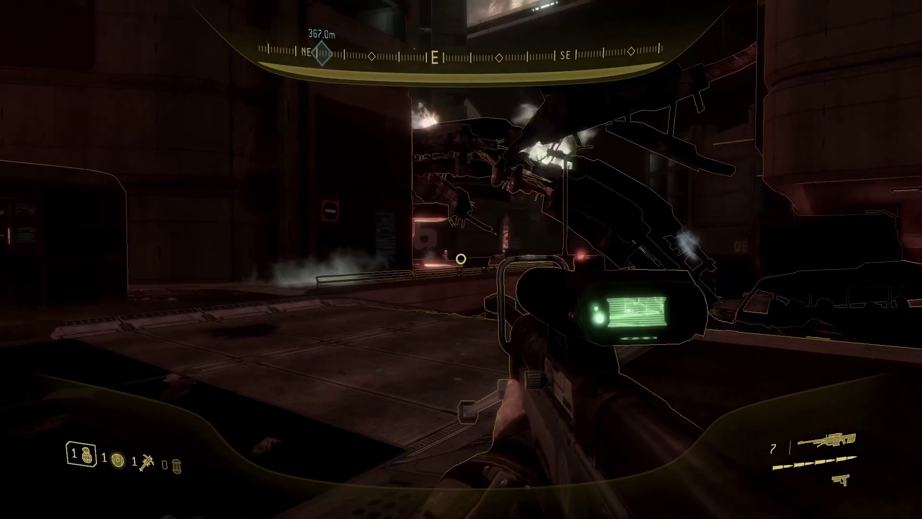
Scope the sniper rifle to 10x and aim at the red-outlined enemy.
key("z")
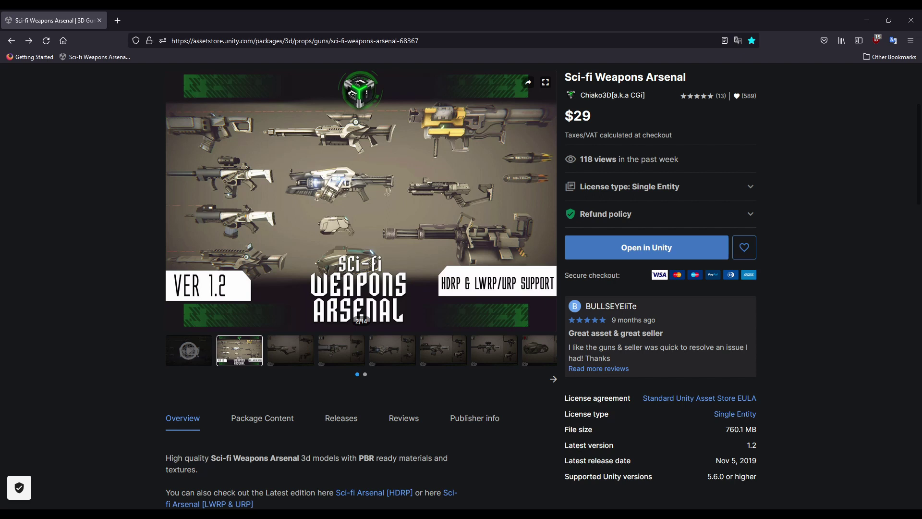
Drag the sci-fi rifle into the first weapon slot.
left_click_drag(462, 263, 226, 327)
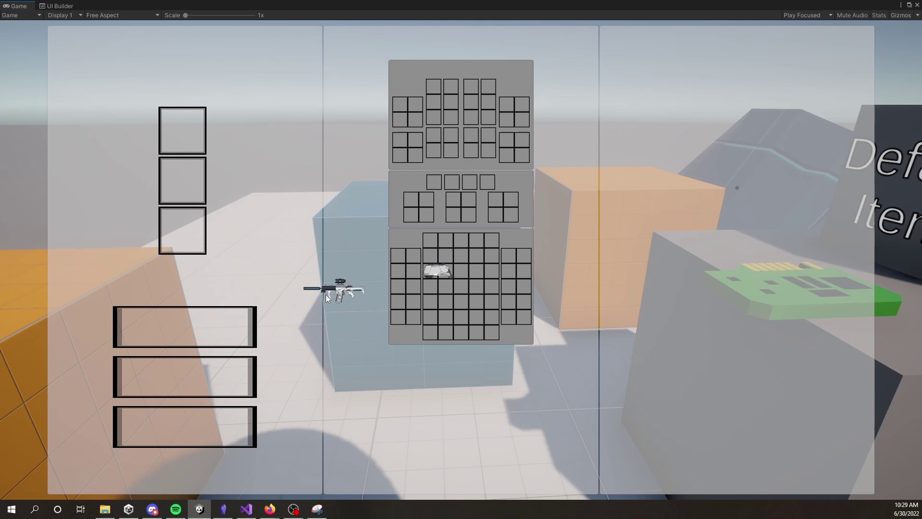
Equip another item from the inventory grid and return to the running game.
left_click_drag(434, 269, 233, 354)
key("Tab")
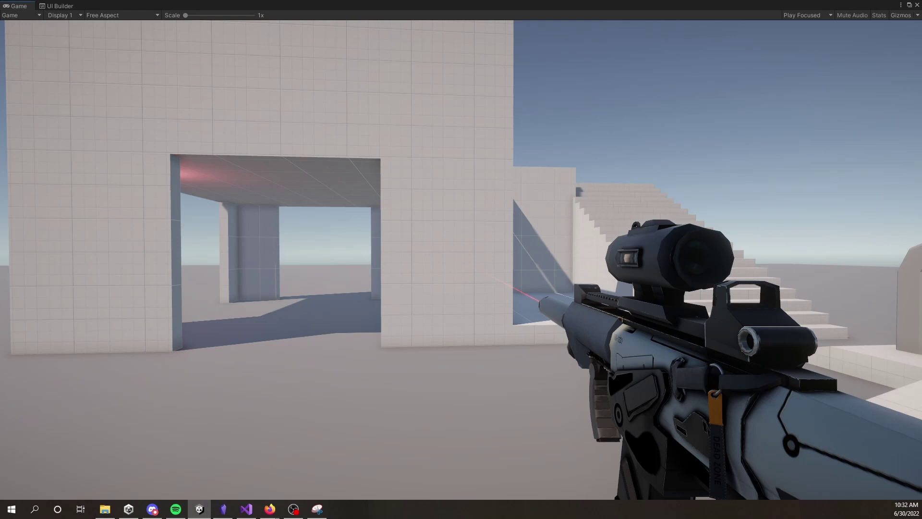
key("alt+Tab")
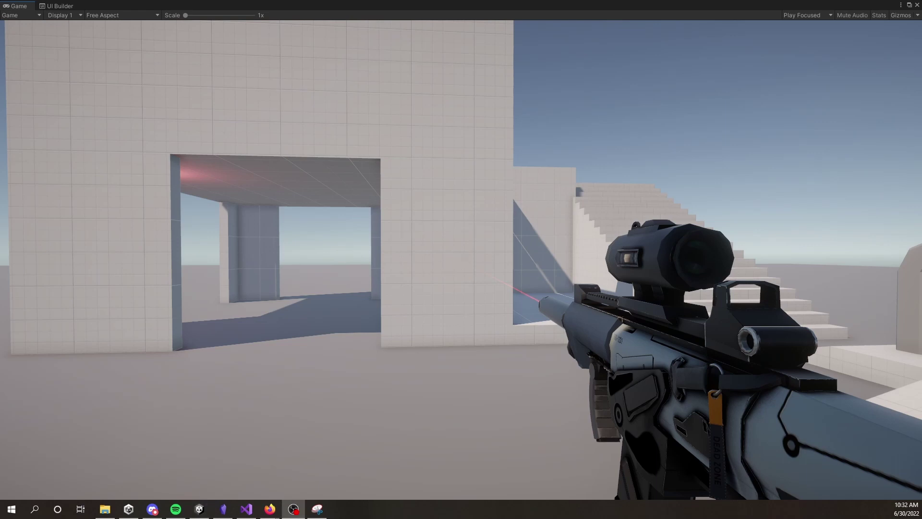
key("alt+Tab")
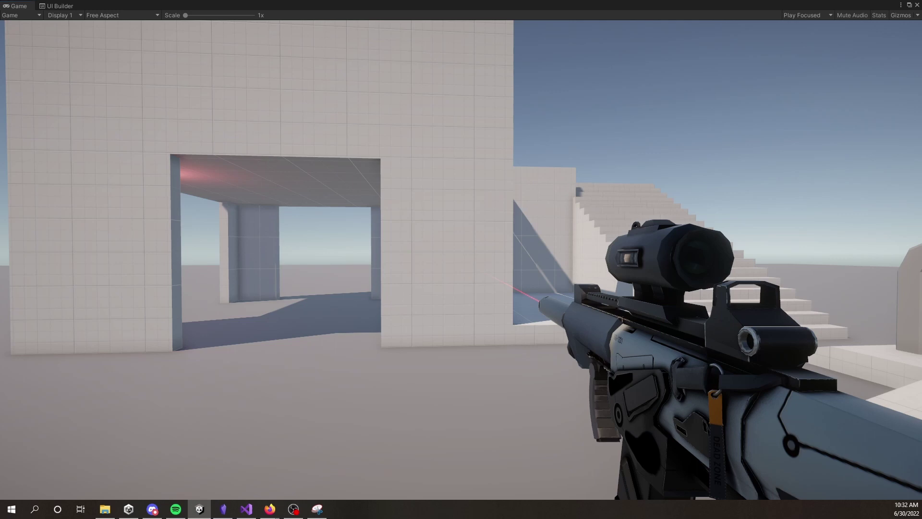
Open the Console docked below the Game view and aim the SMG skyward to test-fire.
key("ctrl+shift+c")
left_click_drag(281, 333, 246, 401)
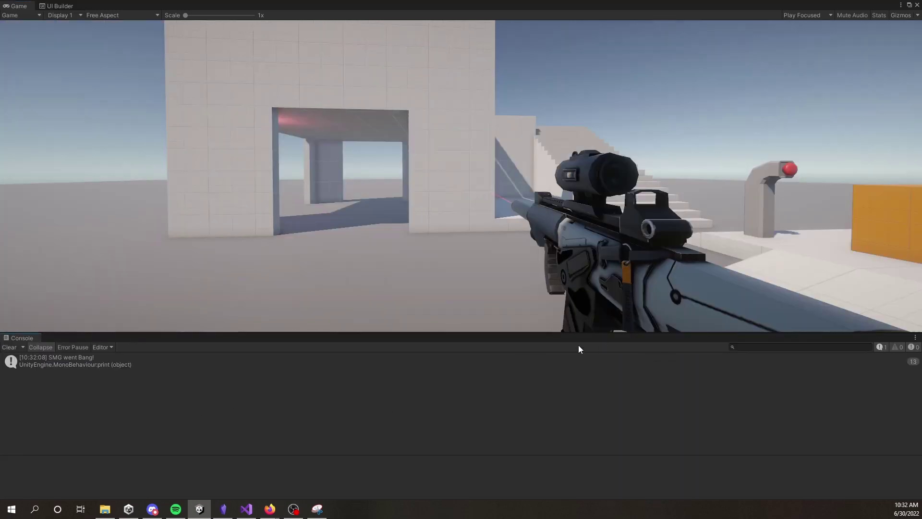
left_click_drag(292, 333, 292, 345)
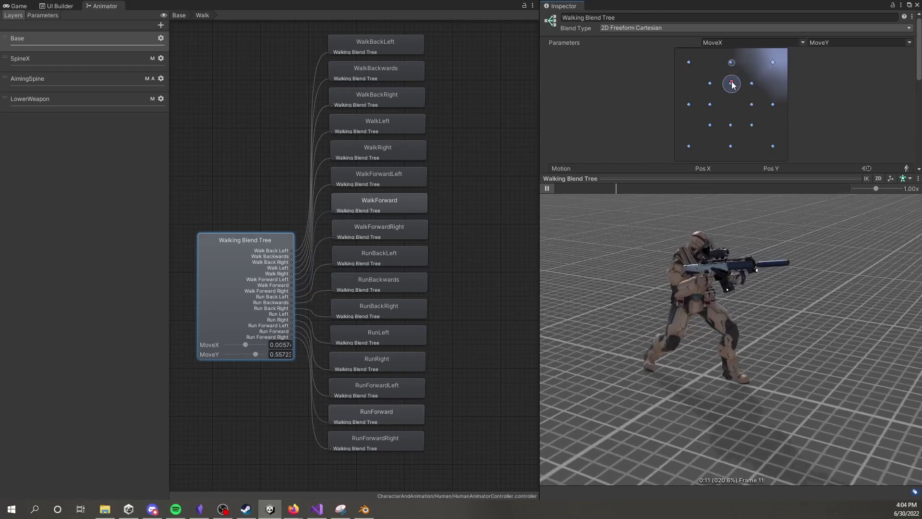
Drag the Walking Blend Tree's MoveX/MoveY point to preview the walk-run blend in another direction.
left_click_drag(724, 87, 710, 147)
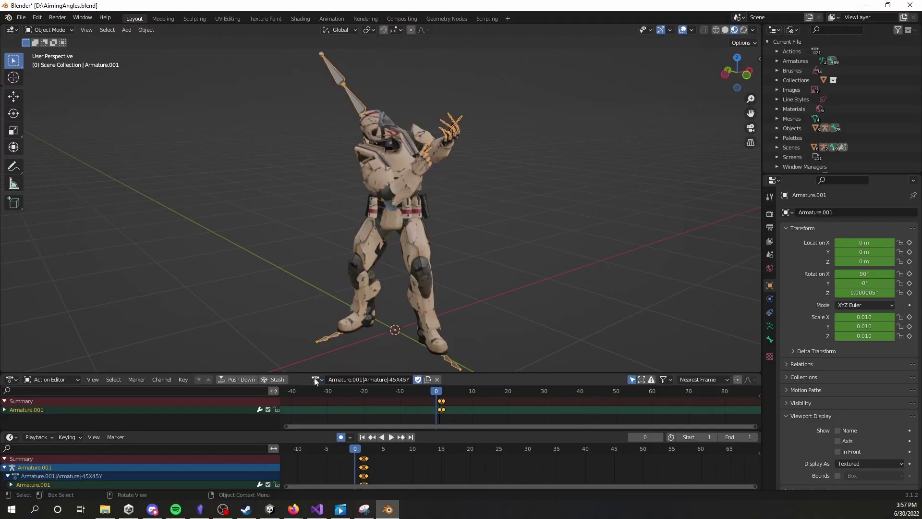
Apply the -45X90Y, 0X-45Y, 0X-90Y and 0X45Y aiming actions in turn to the armature.
left_click(316, 380)
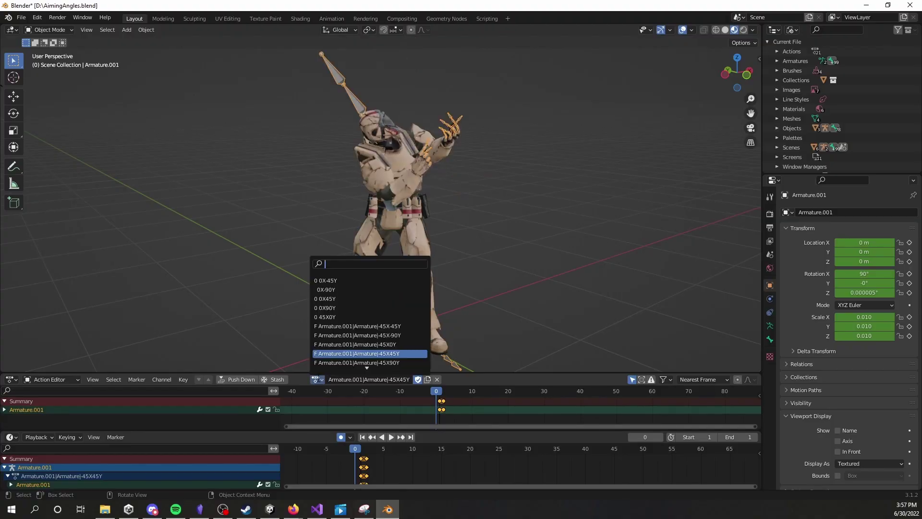
key("Up")
key("Return")
left_click(318, 378)
key("Return")
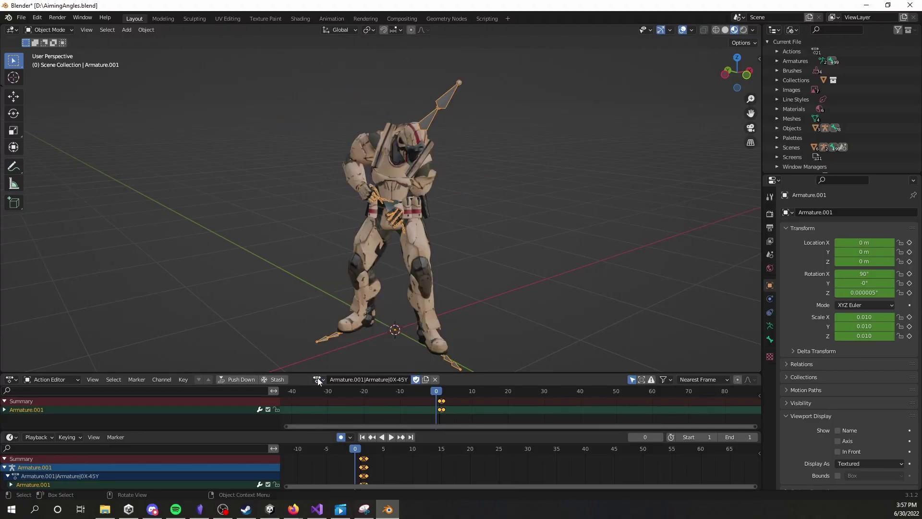
left_click(318, 379)
key("Down")
key("Return")
left_click(318, 379)
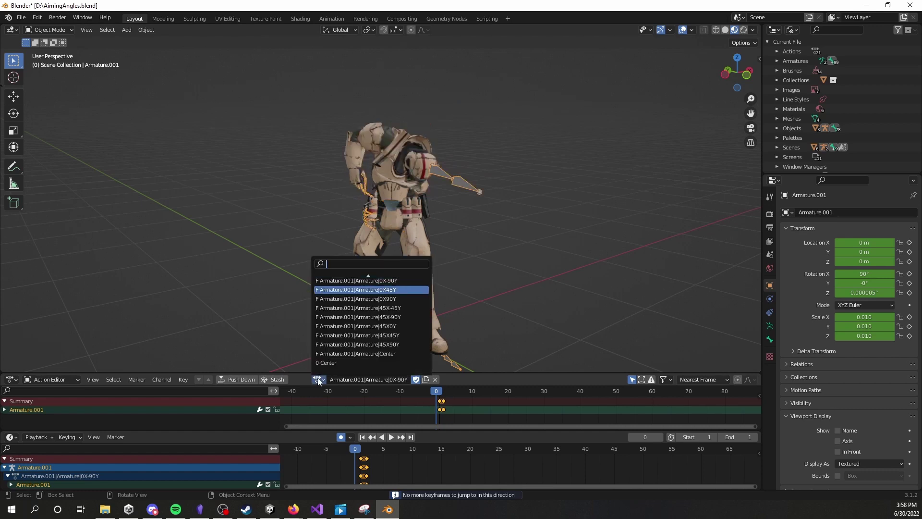
key("Down")
key("Return")
Continue through the 0X90Y and following aiming actions to 45X0Y, ending on 45X45Y.
left_click(318, 378)
key("Down")
key("Return")
left_click(318, 378)
key("Return")
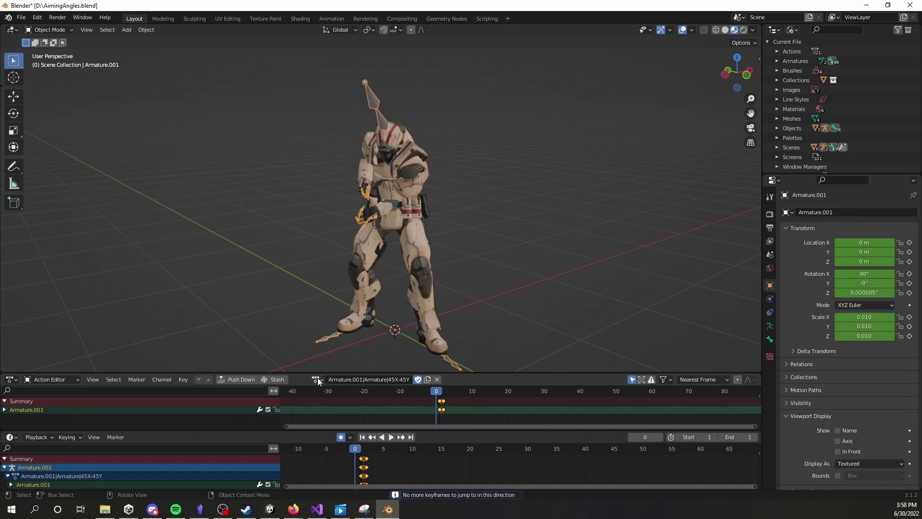
left_click(318, 379)
key("Down")
key("Return")
left_click(317, 378)
key("Down")
key("Return")
left_click(317, 379)
key("Down")
key("Return")
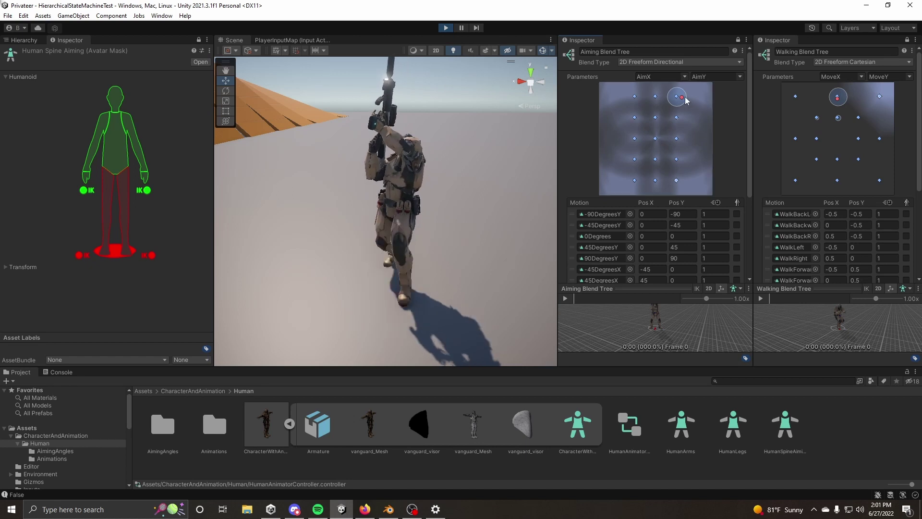
Exclude the root from the Human Spine Aiming mask and test aiming down-left.
mouse_move(384, 212)
right_mouse_down()
mouse_move(313, 204)
mouse_move(390, 217)
right_mouse_up()
scroll(391, 215, "down", 5)
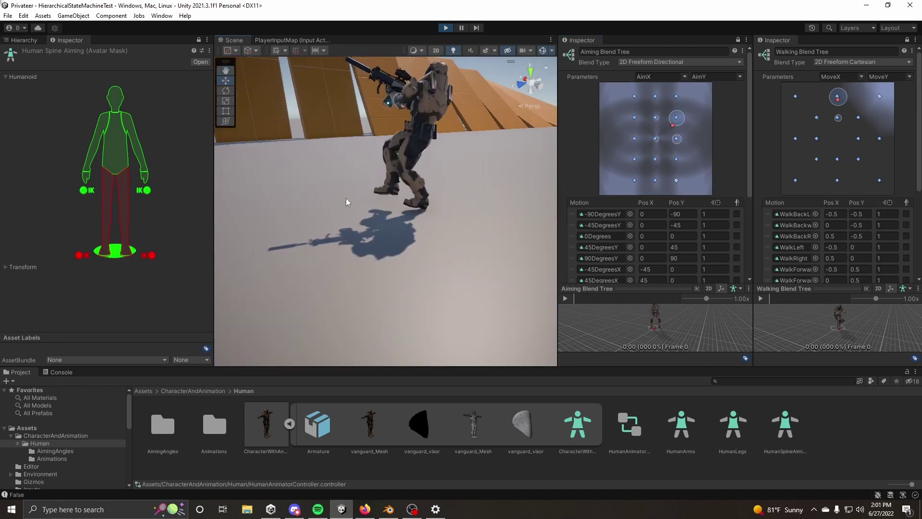
left_click(115, 255)
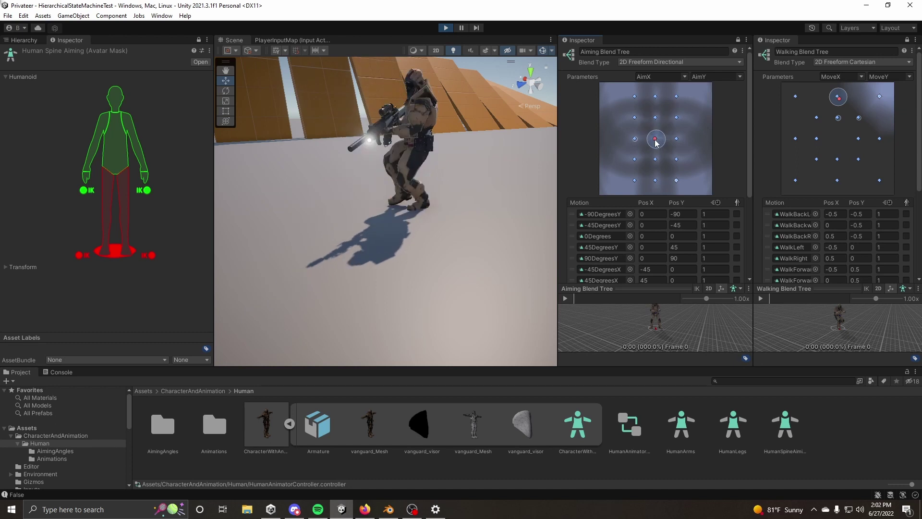
mouse_move(656, 144)
left_mouse_down()
mouse_move(673, 162)
mouse_move(631, 167)
mouse_move(638, 158)
mouse_move(677, 168)
mouse_move(672, 127)
mouse_move(671, 147)
mouse_move(669, 134)
mouse_move(645, 131)
left_mouse_up()
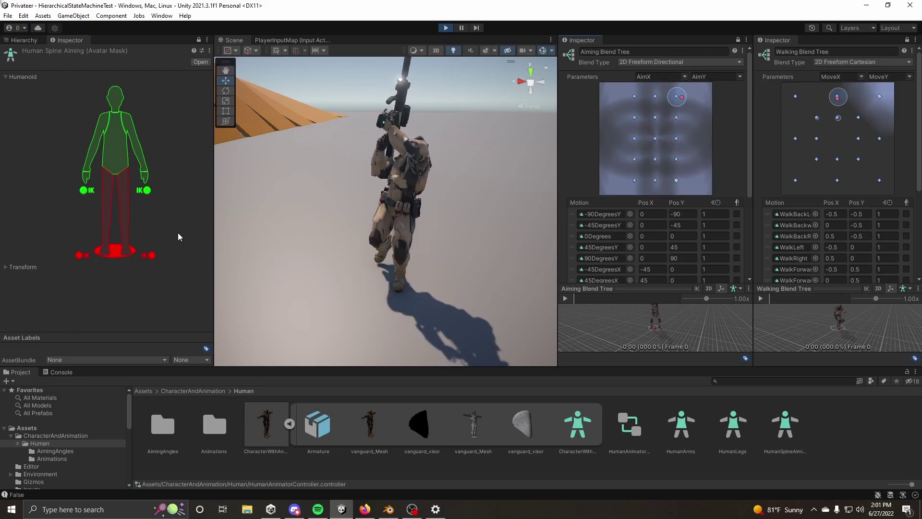
Move the aim target so the character's upper body re-aims toward it.
right_click_drag(240, 217, 388, 213)
scroll(388, 213, "down", 5)
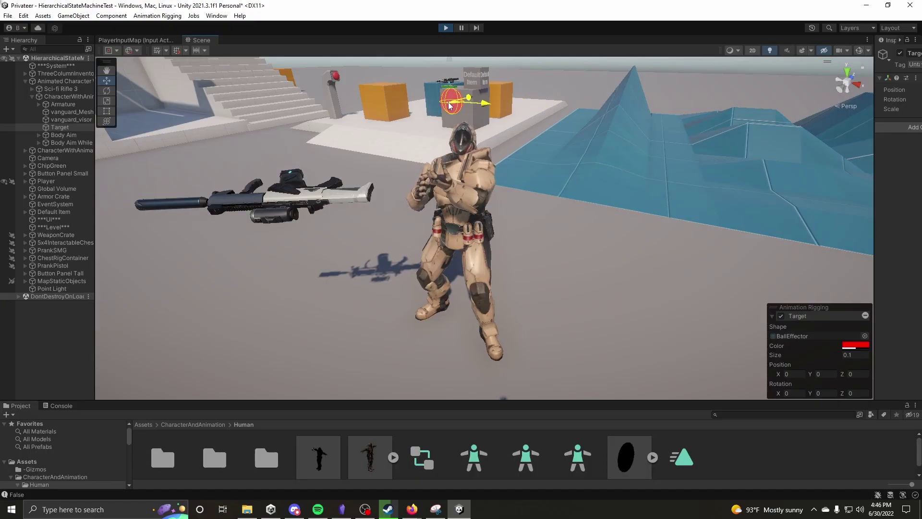
left_click_drag(449, 106, 479, 89)
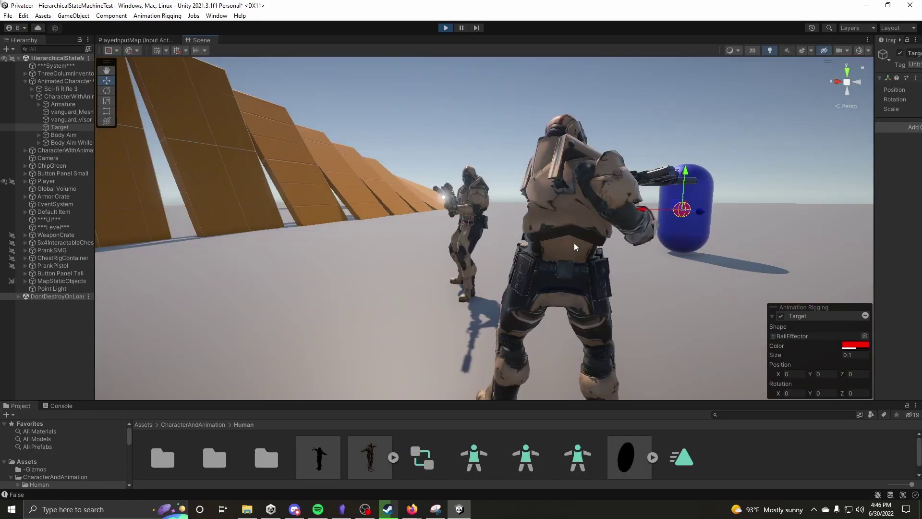
Reposition the aim target ball beside the character, then fit jump jets into both legs.
left_click_drag(673, 206, 292, 261)
left_click_drag(458, 237, 493, 240)
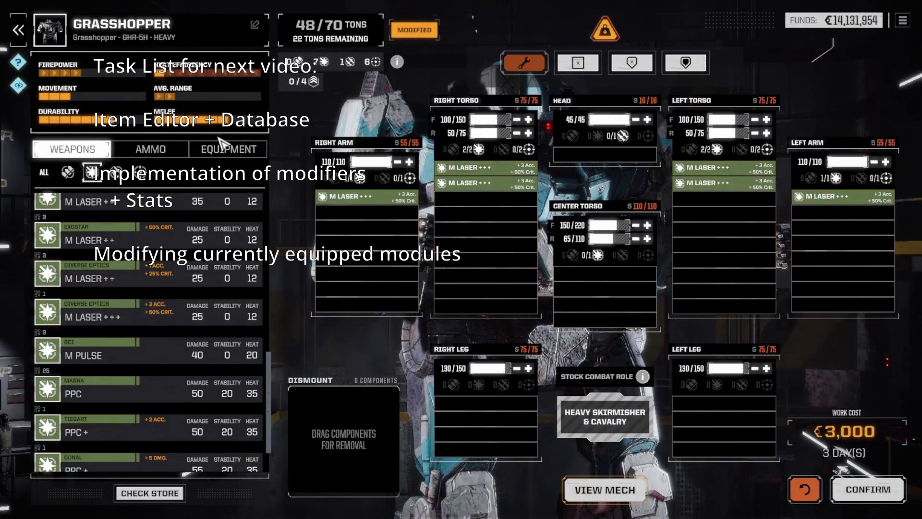
left_click(221, 143)
scroll(144, 288, "down", 5)
left_click_drag(144, 331, 723, 404)
left_click_drag(144, 334, 710, 432)
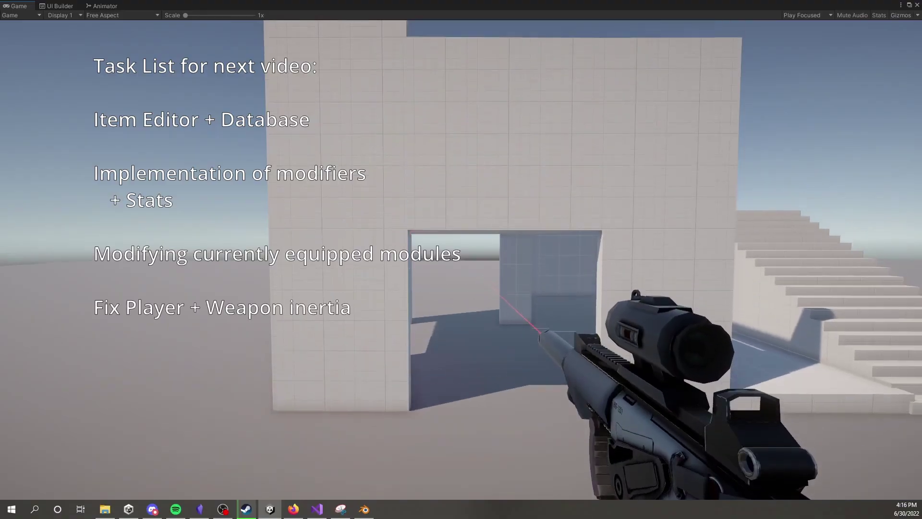